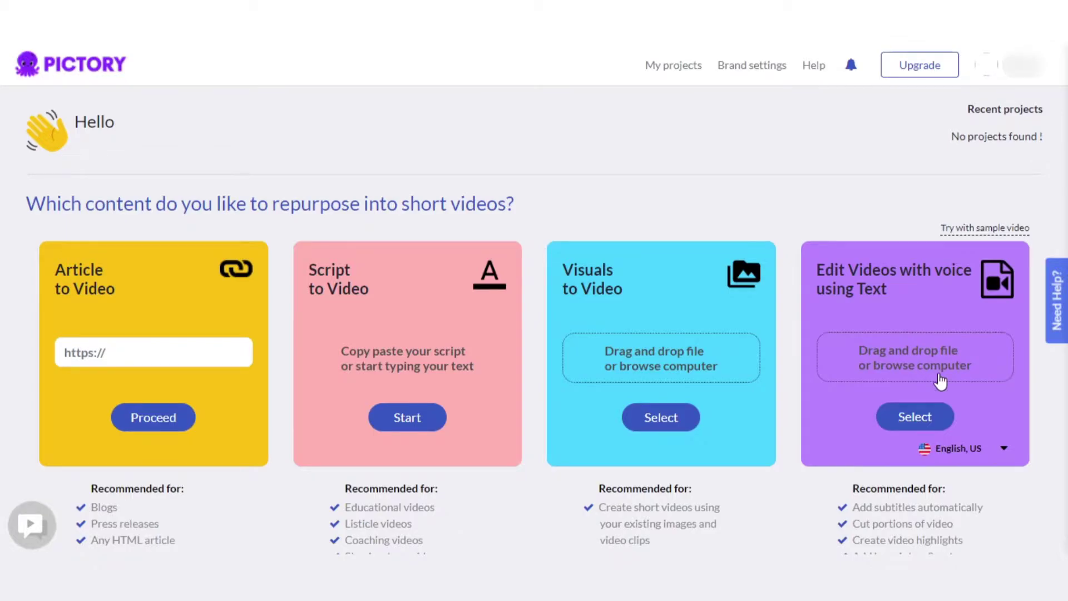
# Load Pictory's sample press-conference video into a new text-based editing project
pyautogui.click(975, 228)
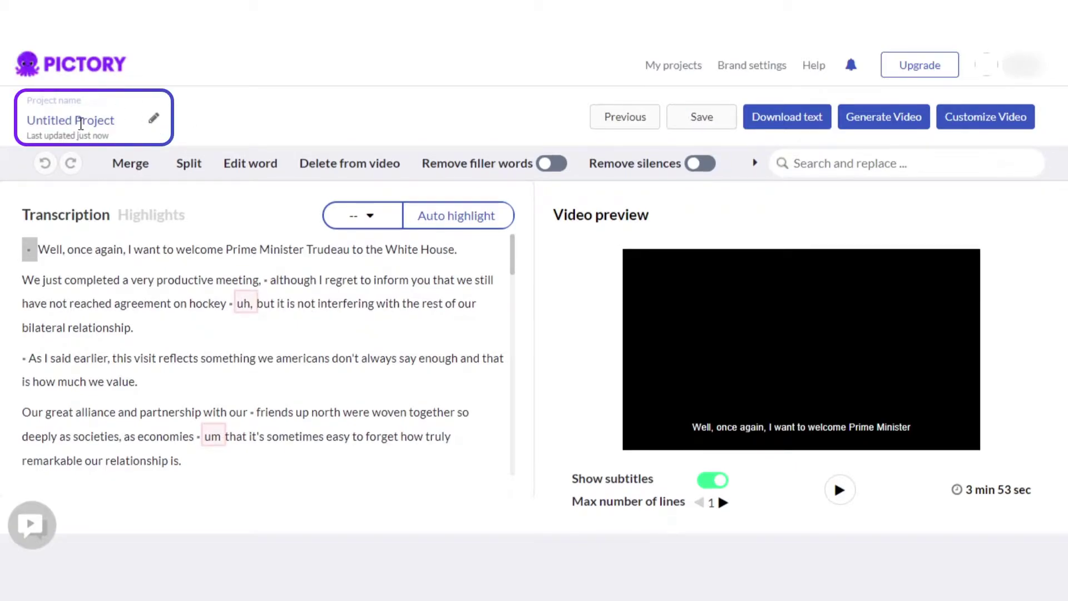
# Replace the project name 'Untitled Project' with 'test' and scroll through the transcript
pyautogui.click(156, 120)
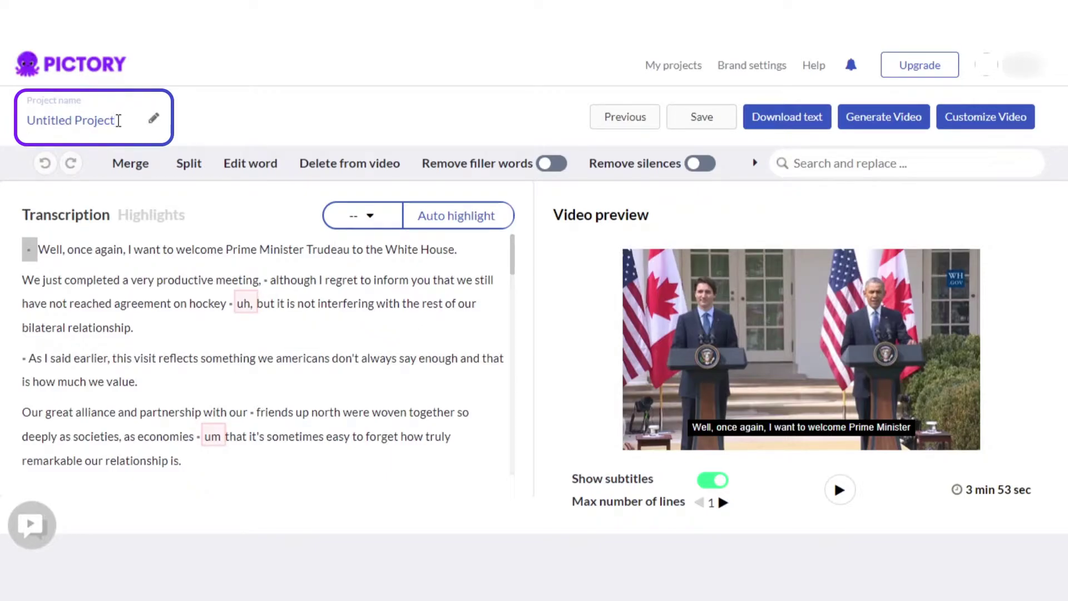
pyautogui.press('BackSpace')
pyautogui.press('BackSpace')
pyautogui.press('BackSpace')
pyautogui.press('BackSpace')
pyautogui.press('BackSpace')
pyautogui.press('BackSpace')
pyautogui.press('BackSpace')
pyautogui.press('BackSpace')
pyautogui.press('BackSpace')
pyautogui.press('BackSpace')
pyautogui.press('BackSpace')
pyautogui.press('BackSpace')
pyautogui.press('BackSpace')
pyautogui.press('BackSpace')
pyautogui.press('BackSpace')
pyautogui.write('test')
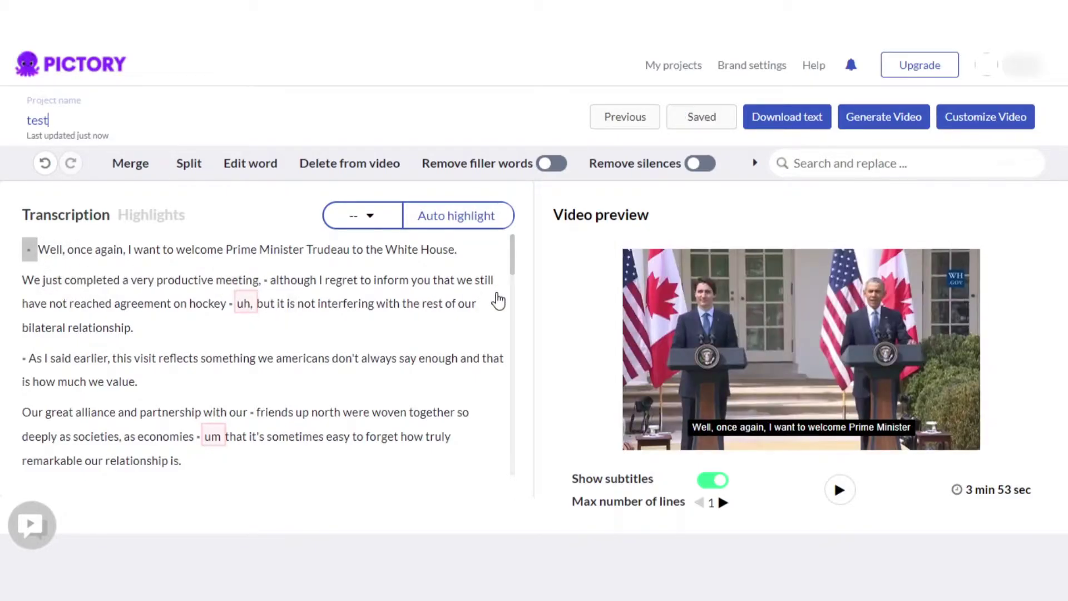
pyautogui.moveTo(513, 255); pyautogui.dragTo(511, 328)
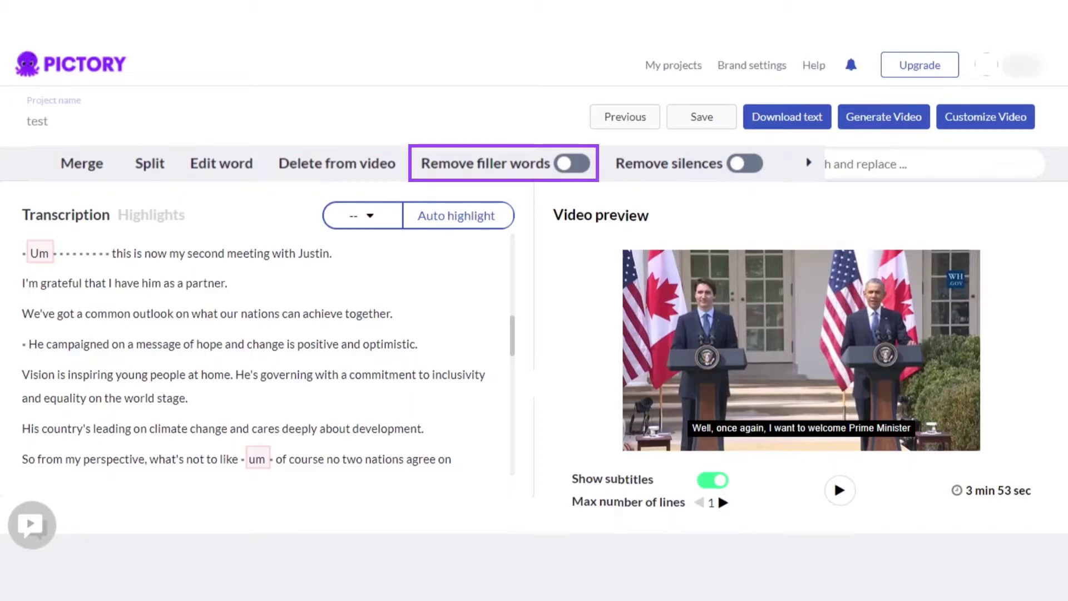
pyautogui.scroll(-2, 522, 379)
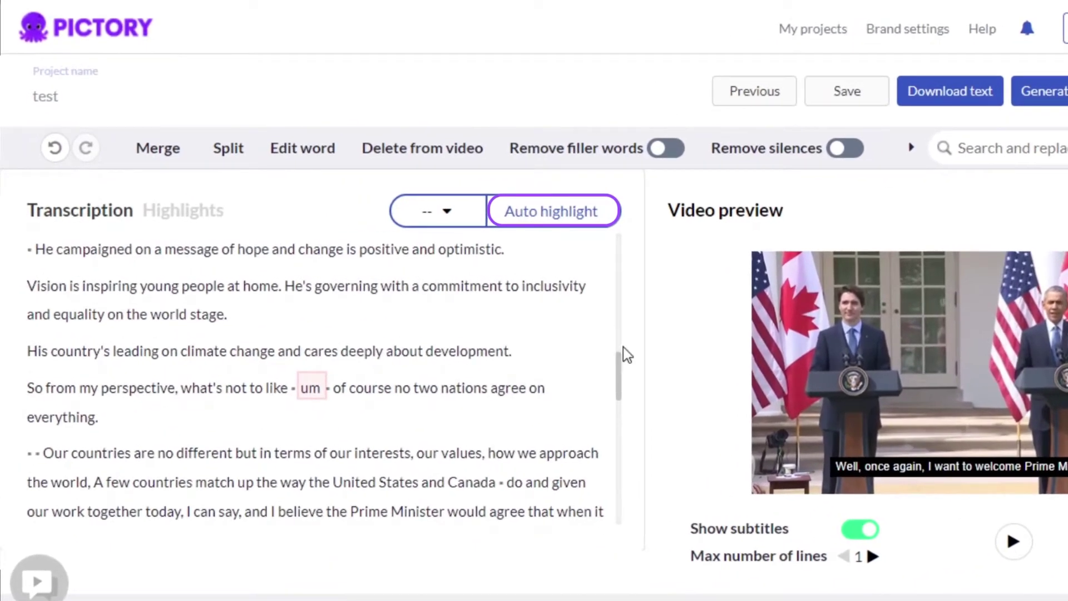
pyautogui.moveTo(620, 360); pyautogui.dragTo(616, 416)
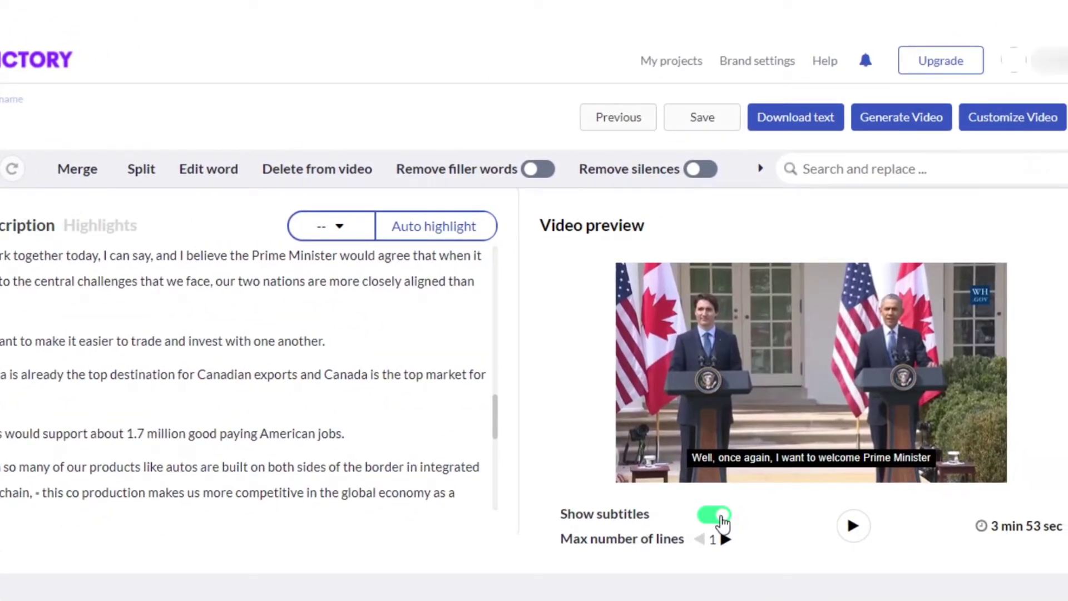
pyautogui.click(721, 521)
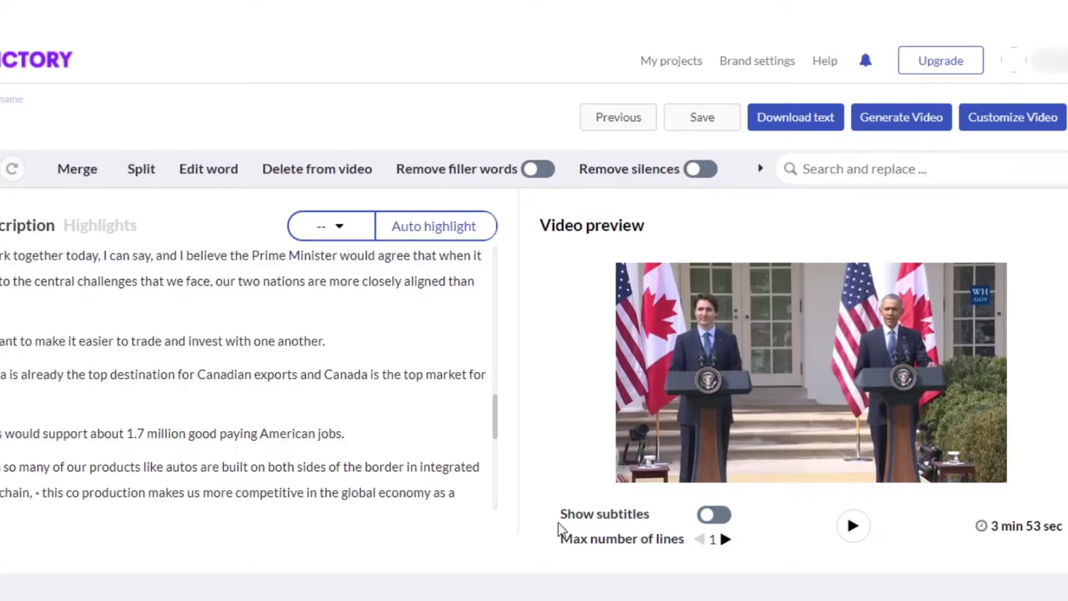
pyautogui.click(715, 516)
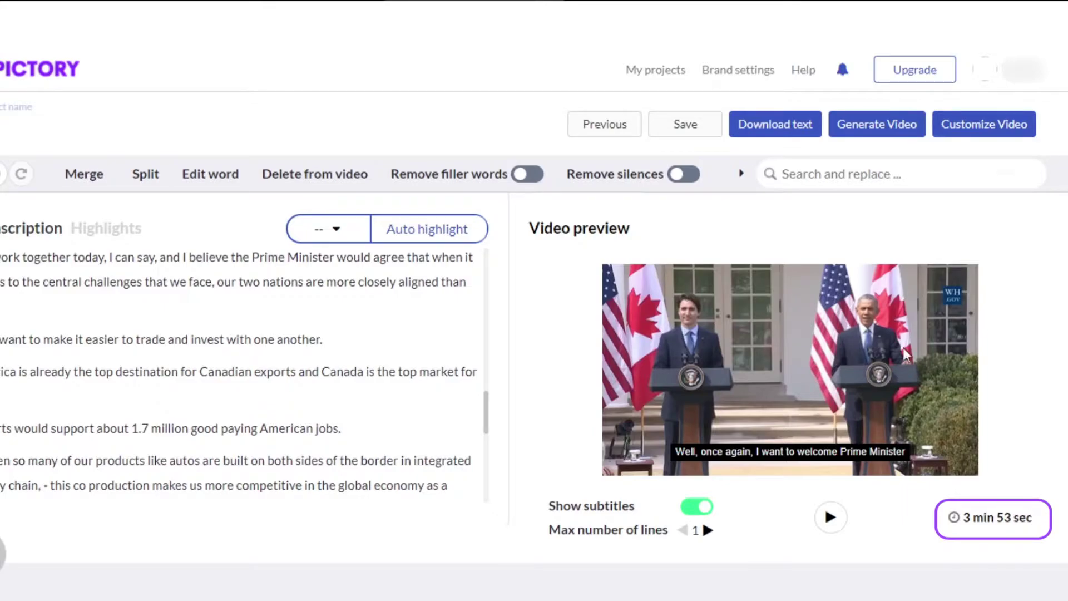
pyautogui.scroll(5, 486, 301)
pyautogui.scroll(5, 487, 304)
pyautogui.scroll(-5, 490, 309)
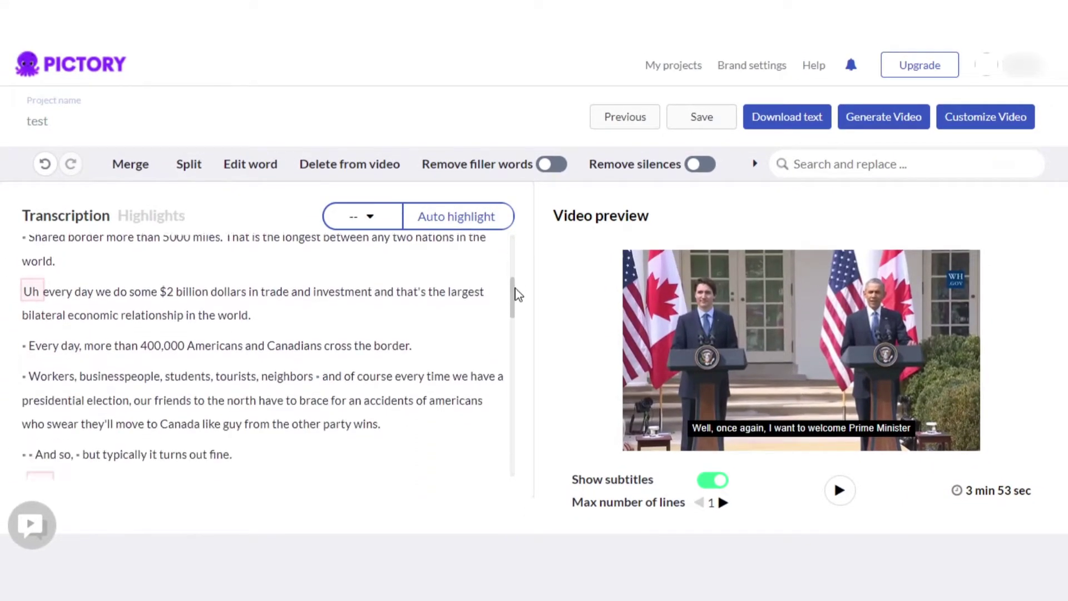
pyautogui.moveTo(517, 289); pyautogui.dragTo(517, 276)
pyautogui.scroll(-1, 517, 277)
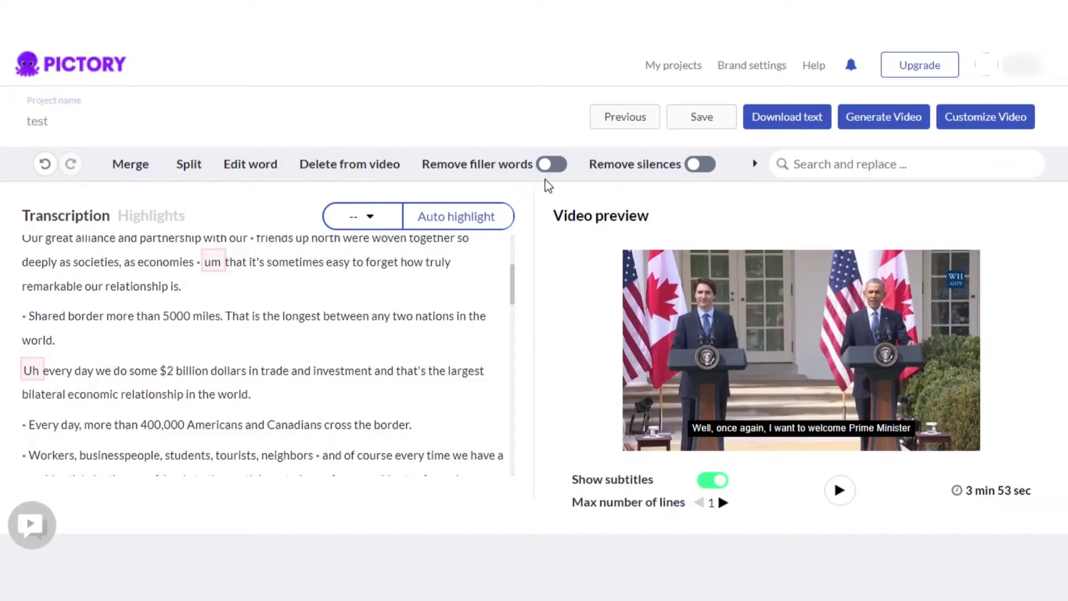
# Enable Remove filler words (video becomes 3 min 48 sec) and highlight the 'He campaigned…' sentence
pyautogui.click(553, 167)
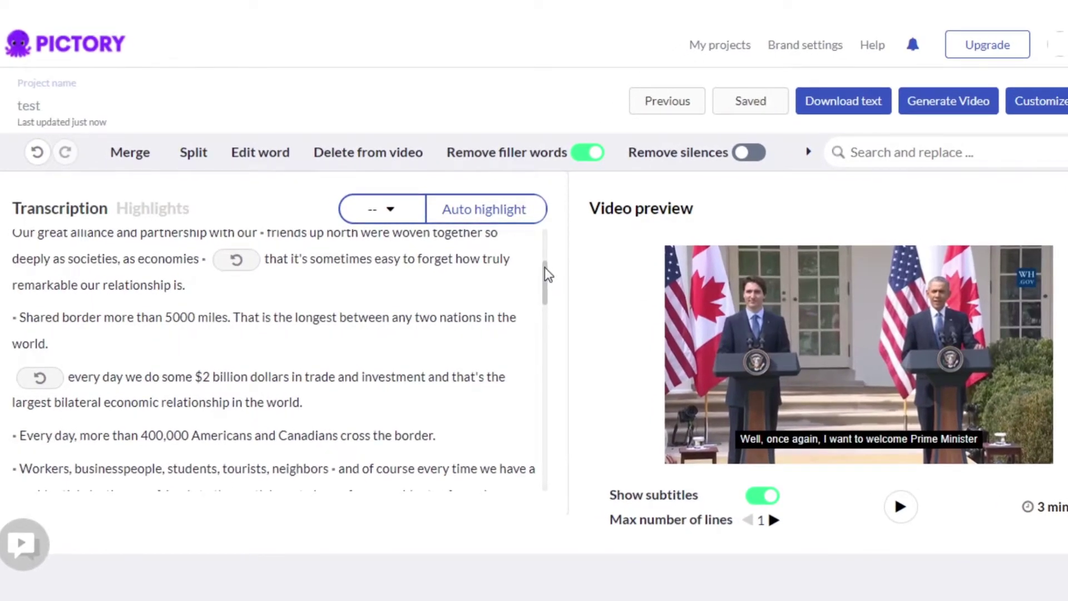
pyautogui.moveTo(511, 276); pyautogui.dragTo(512, 327)
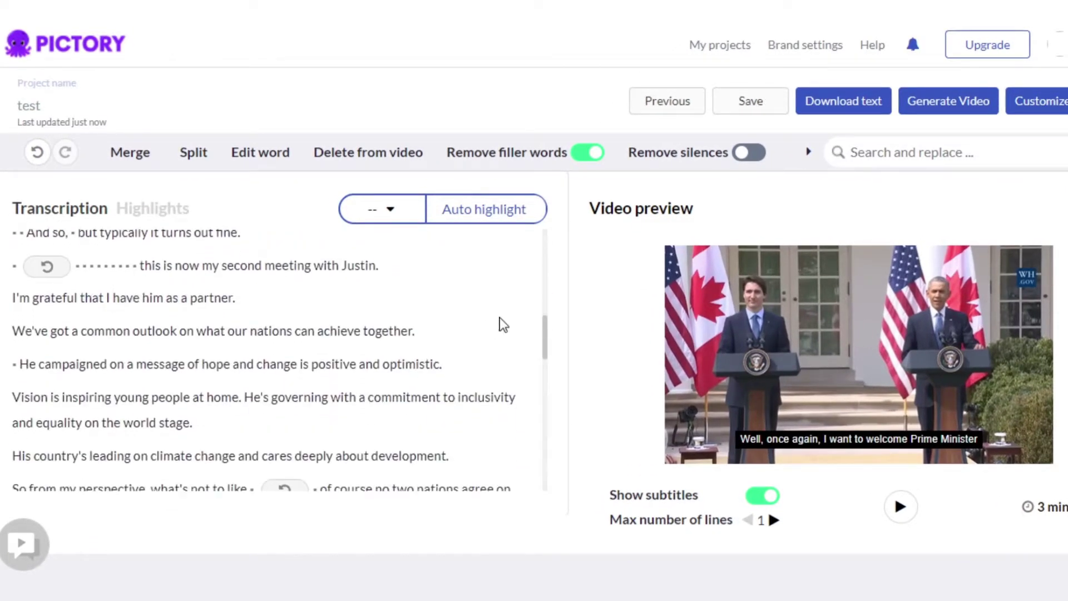
pyautogui.moveTo(543, 340); pyautogui.dragTo(543, 358)
pyautogui.click(544, 362)
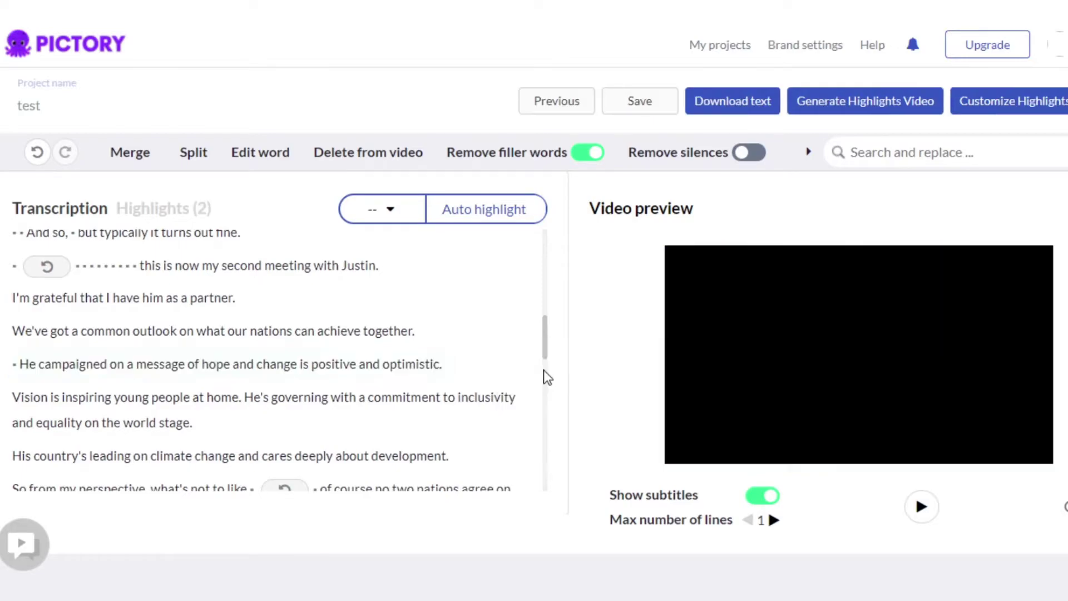
pyautogui.click(128, 158)
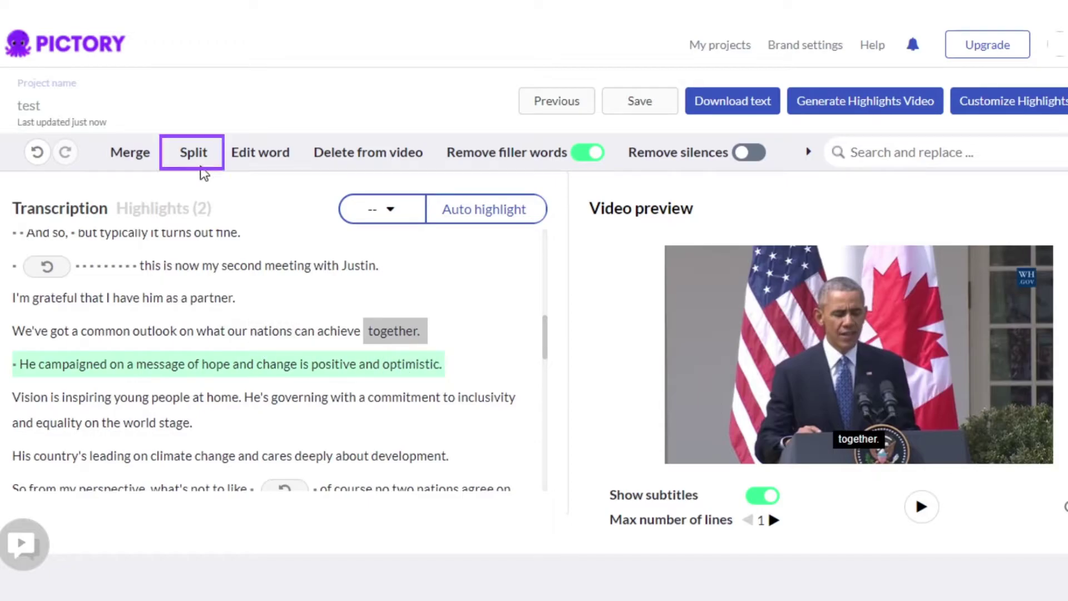
# Split and undo at 'together.', then split 'I'm grateful…partner.' and merge it back
pyautogui.click(198, 160)
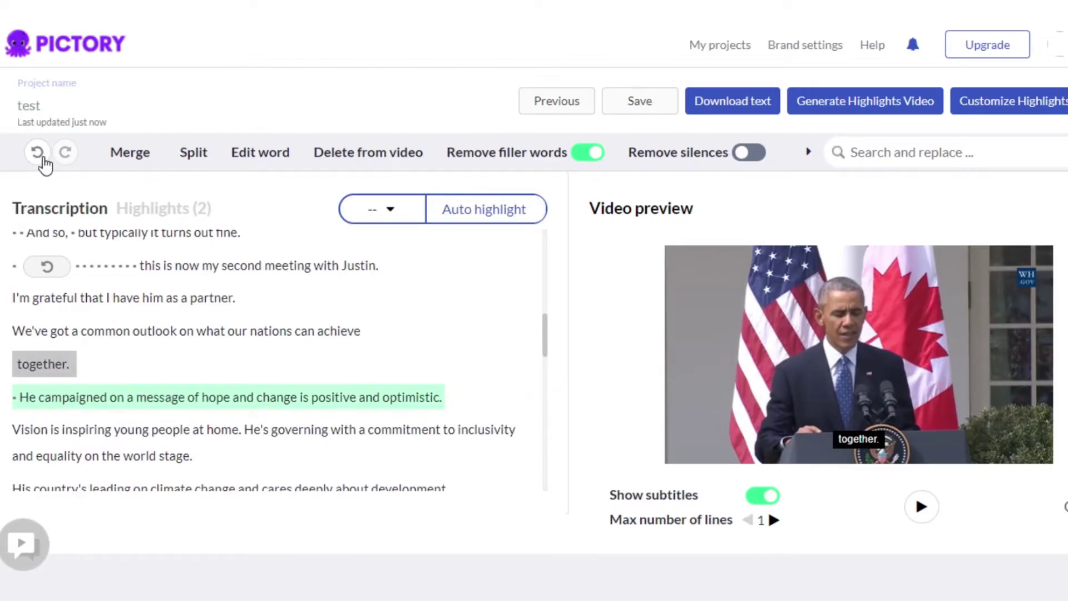
pyautogui.click(40, 155)
pyautogui.tripleClick(28, 306)
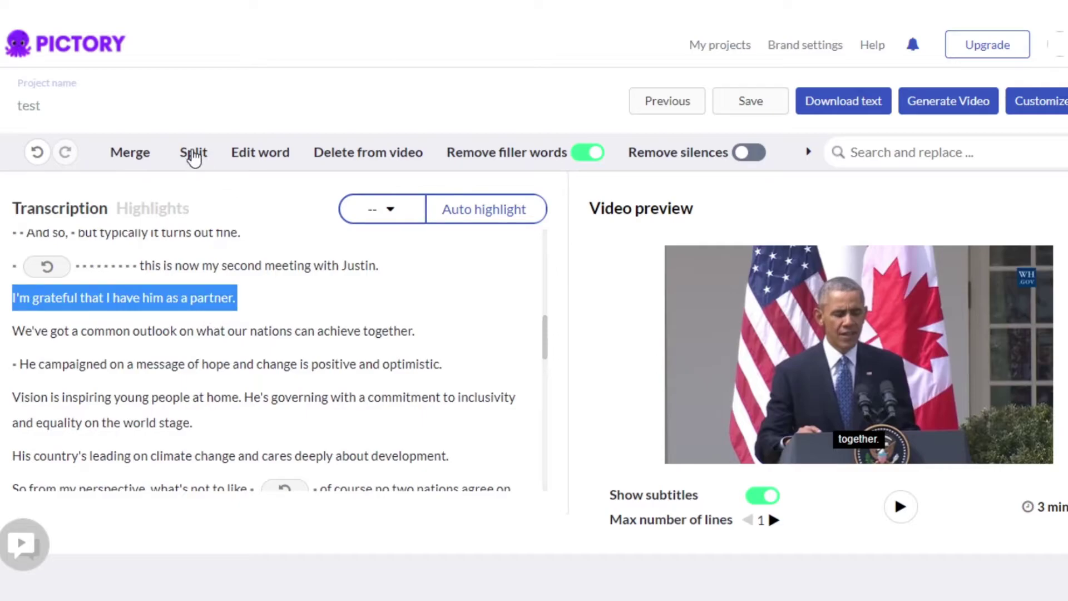
pyautogui.click(194, 156)
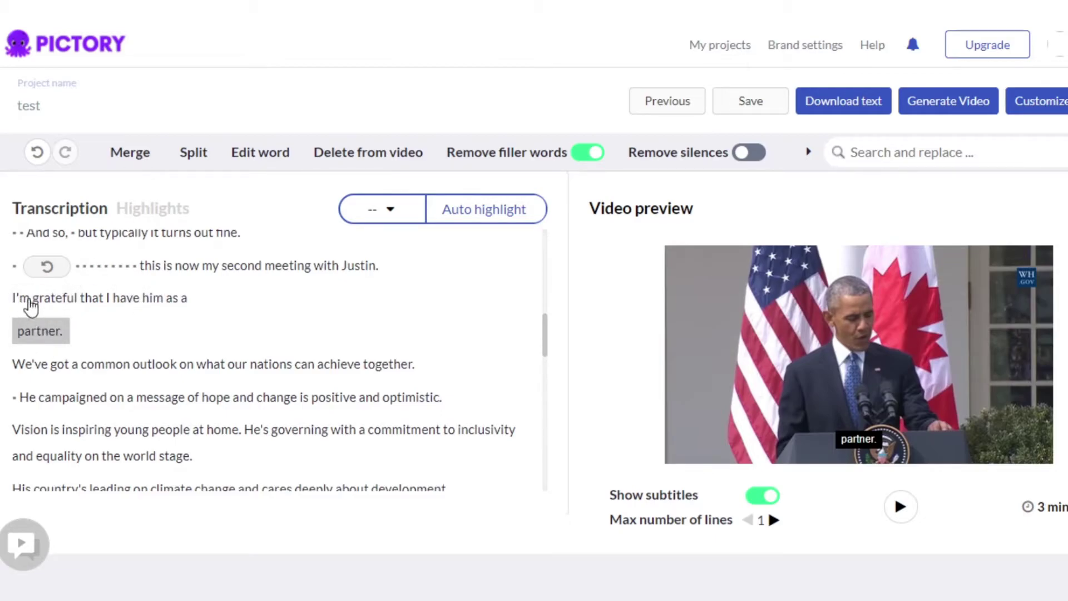
pyautogui.moveTo(12, 299); pyautogui.dragTo(130, 329)
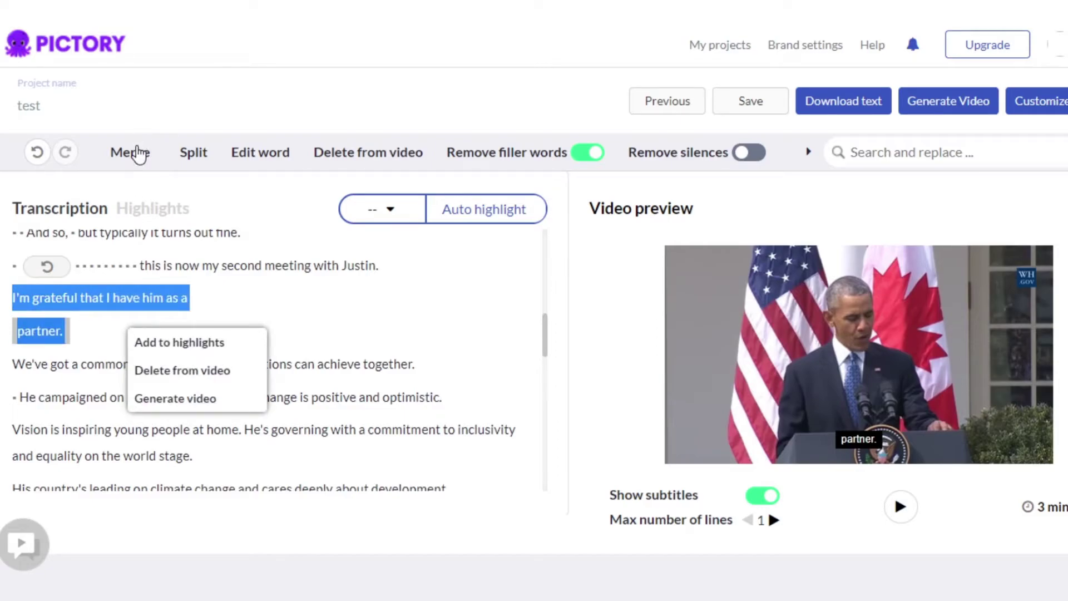
pyautogui.click(138, 152)
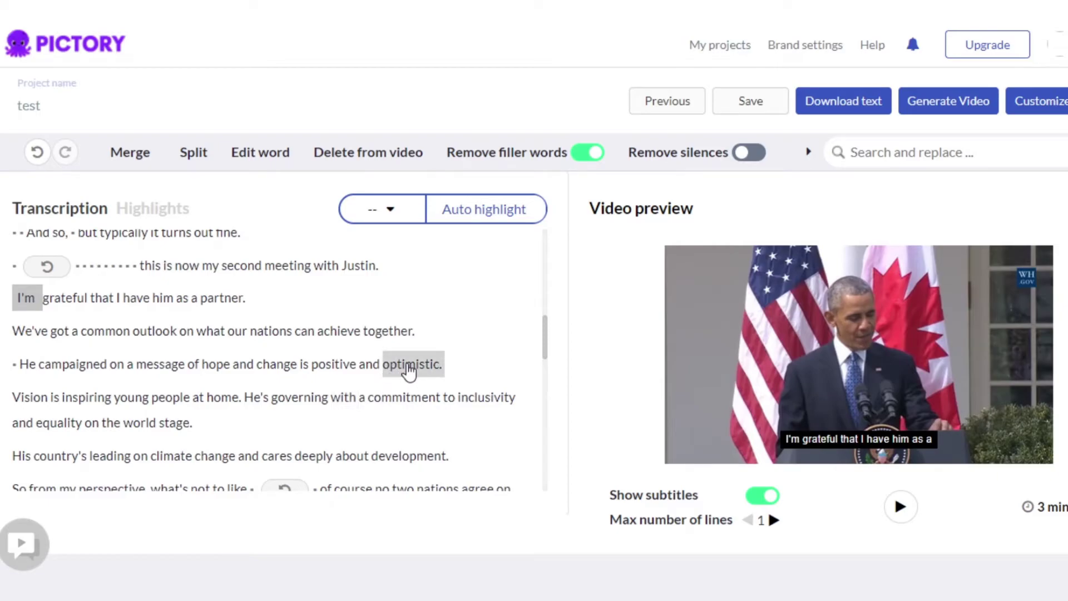
# Change the transcript word 'optimistic.' to 'motivated' so the line reads 'positive and motivated'
pyautogui.doubleClick(409, 367)
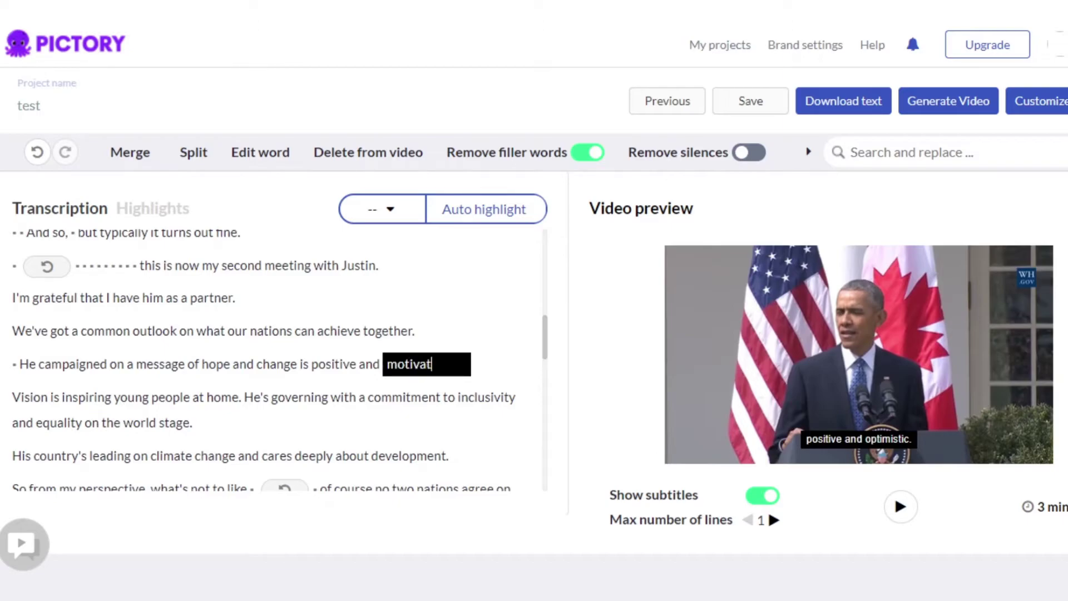
pyautogui.click(434, 383)
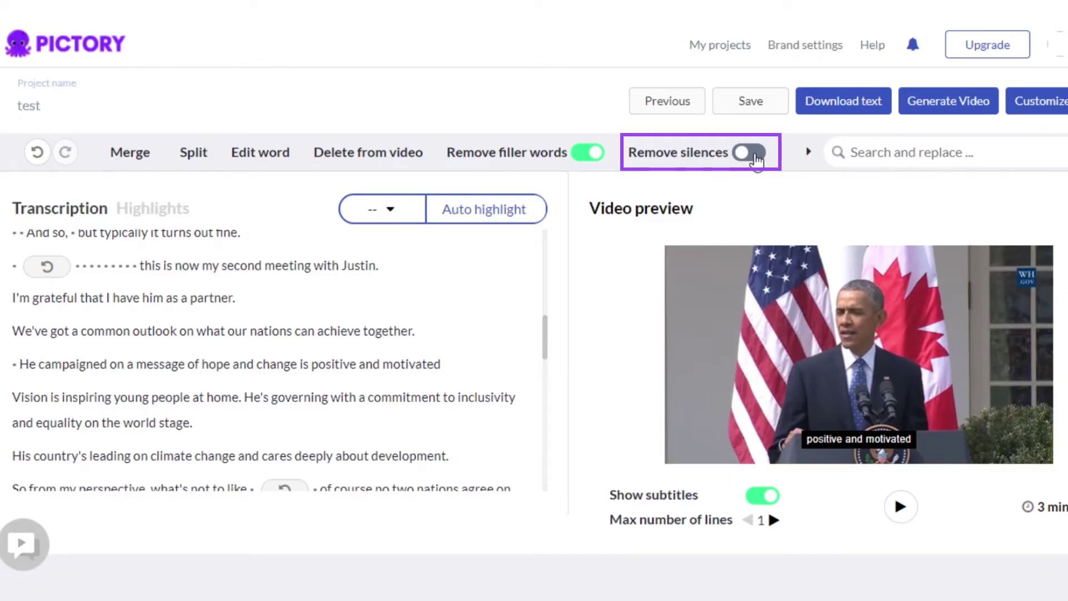
pyautogui.click(755, 154)
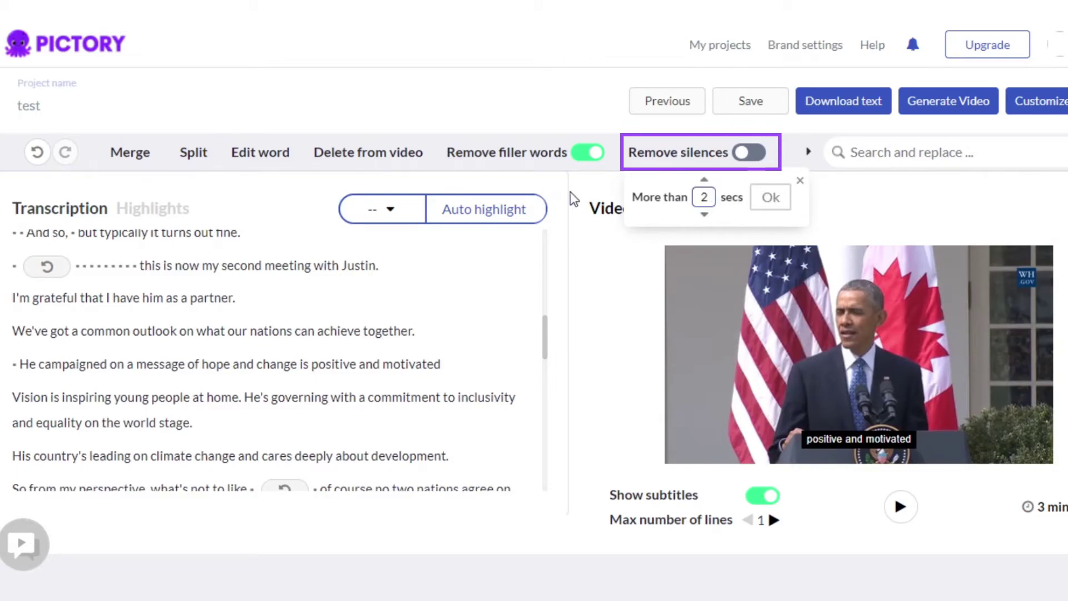
pyautogui.click(844, 110)
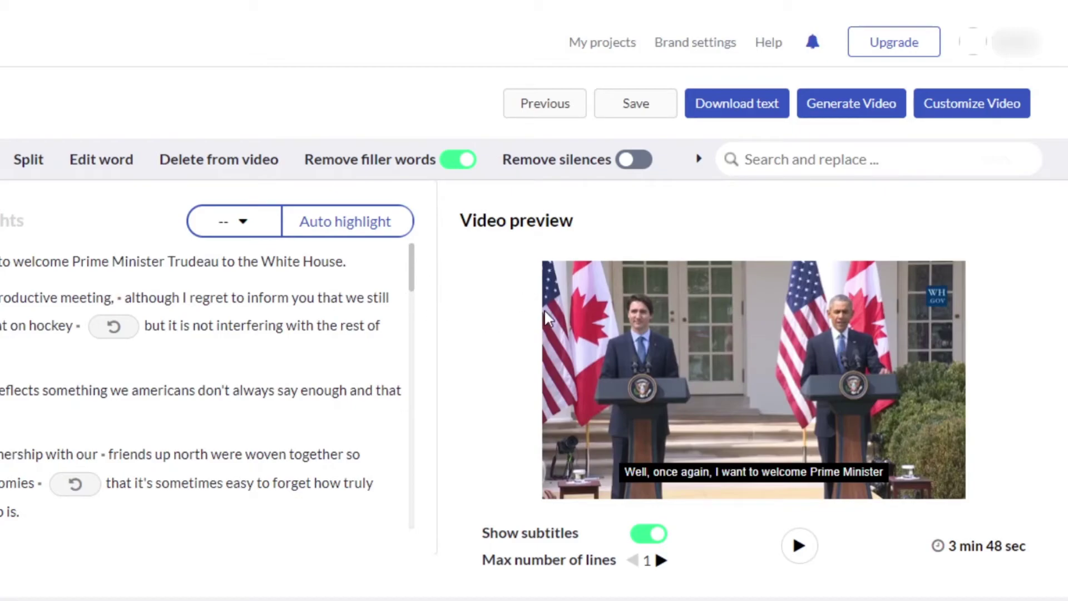
# Play the preview of the edited 'test' video
pyautogui.moveTo(416, 267); pyautogui.dragTo(425, 236)
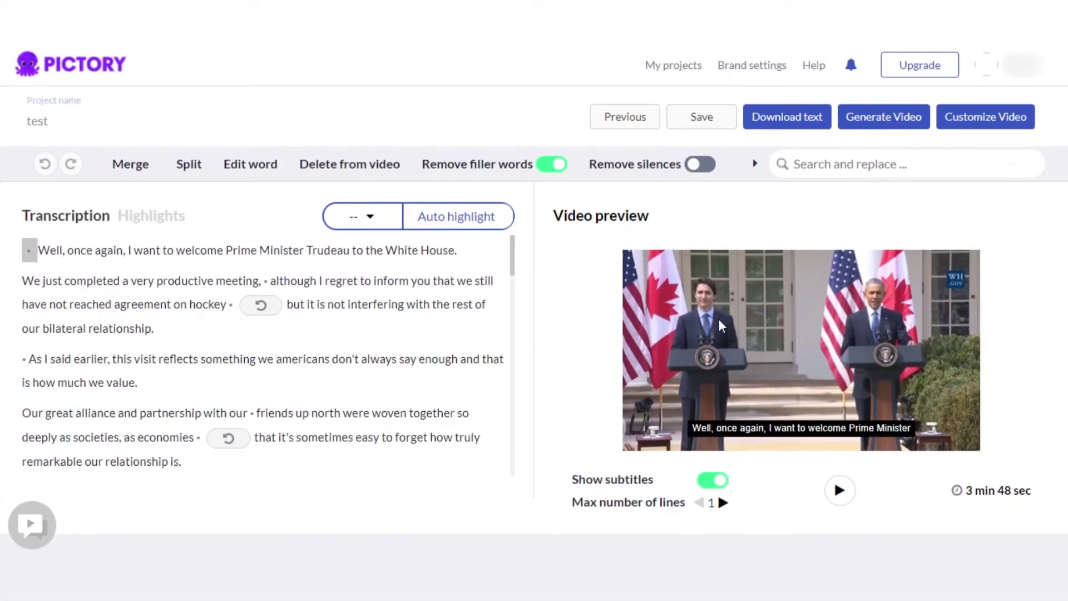
pyautogui.click(839, 490)
pyautogui.click(785, 191)
# Generate the final video and check preprocessing progress in the notifications
pyautogui.click(853, 123)
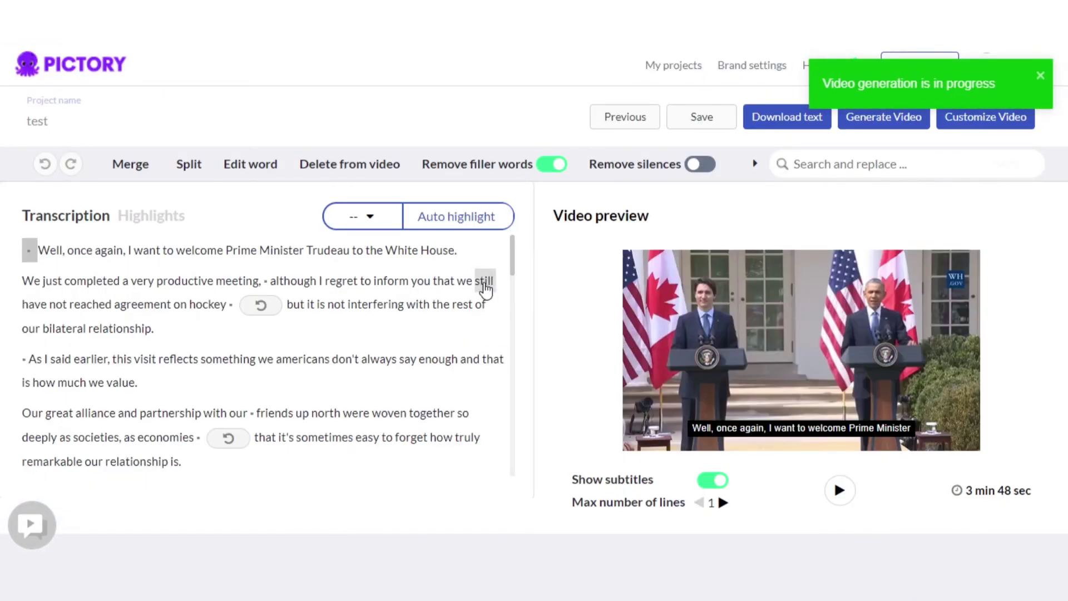
pyautogui.moveTo(513, 262); pyautogui.dragTo(510, 222)
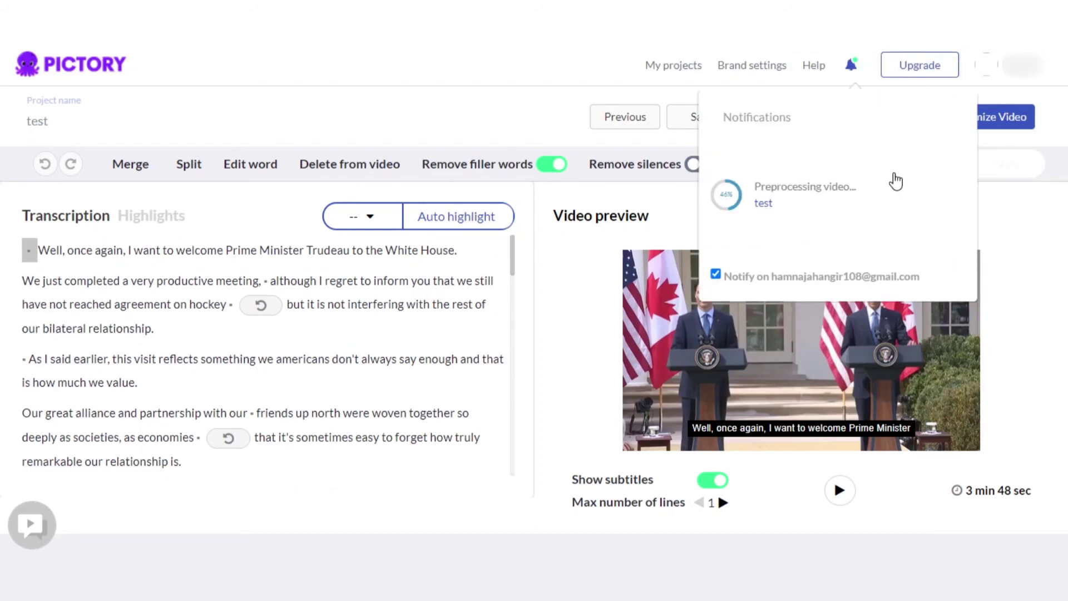
pyautogui.click(1038, 236)
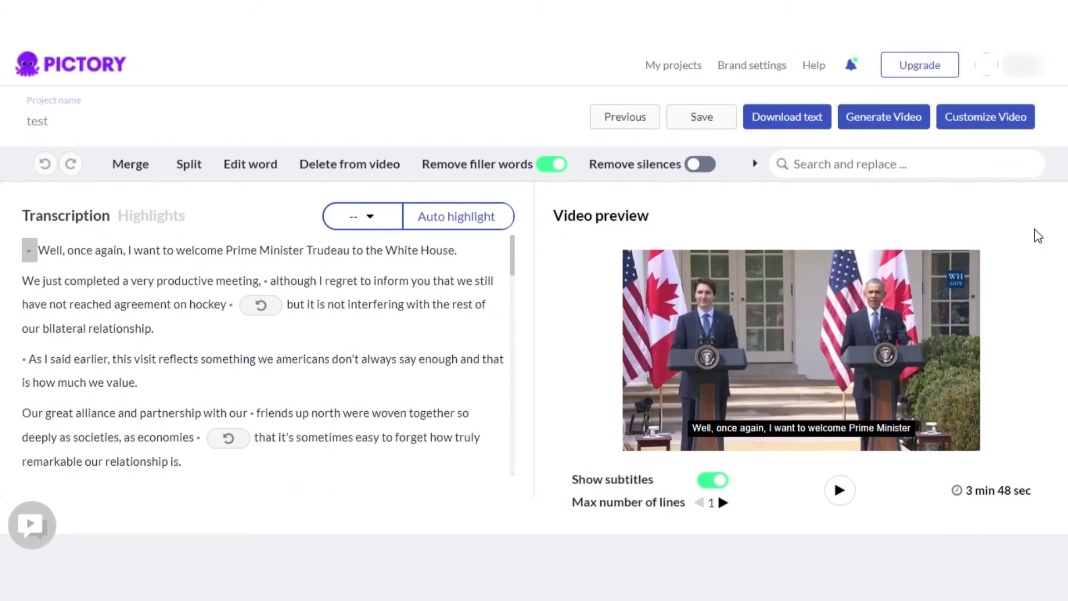
pyautogui.moveTo(513, 249); pyautogui.dragTo(519, 228)
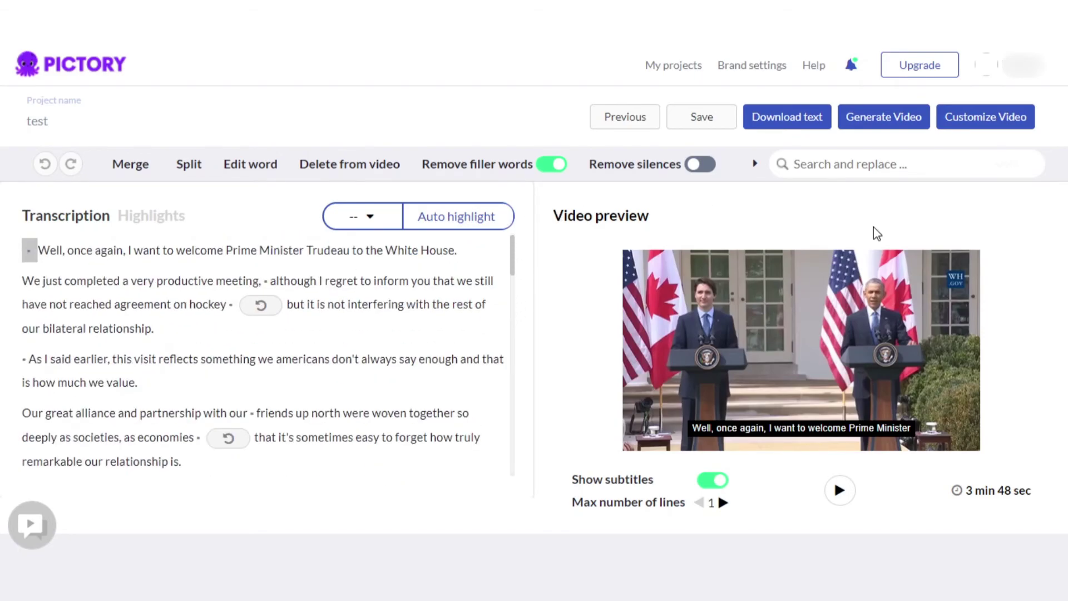